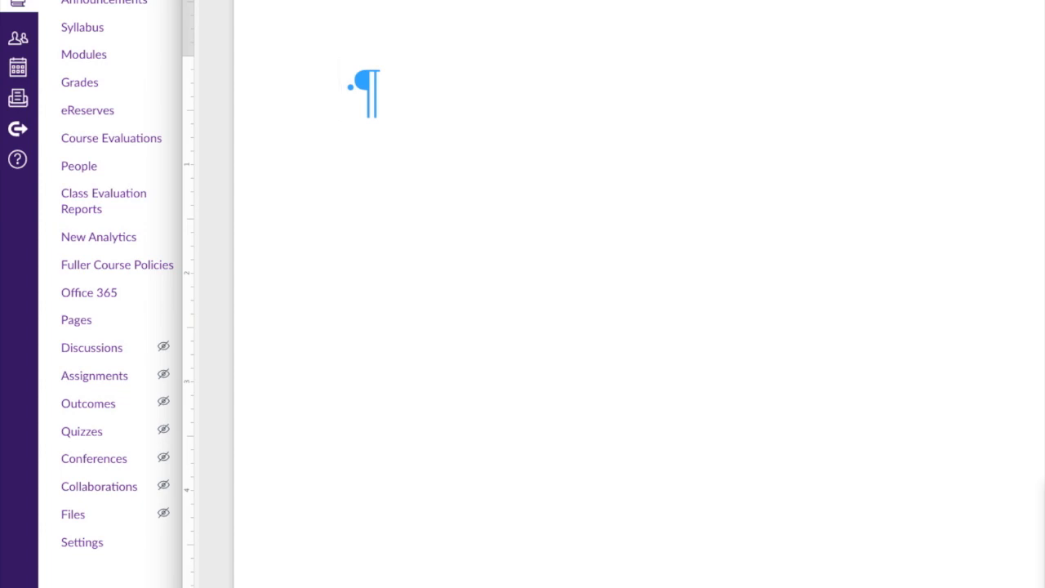
Bring up the Character Viewer and browse its accented Latin characters
key(ctrl+super+space)
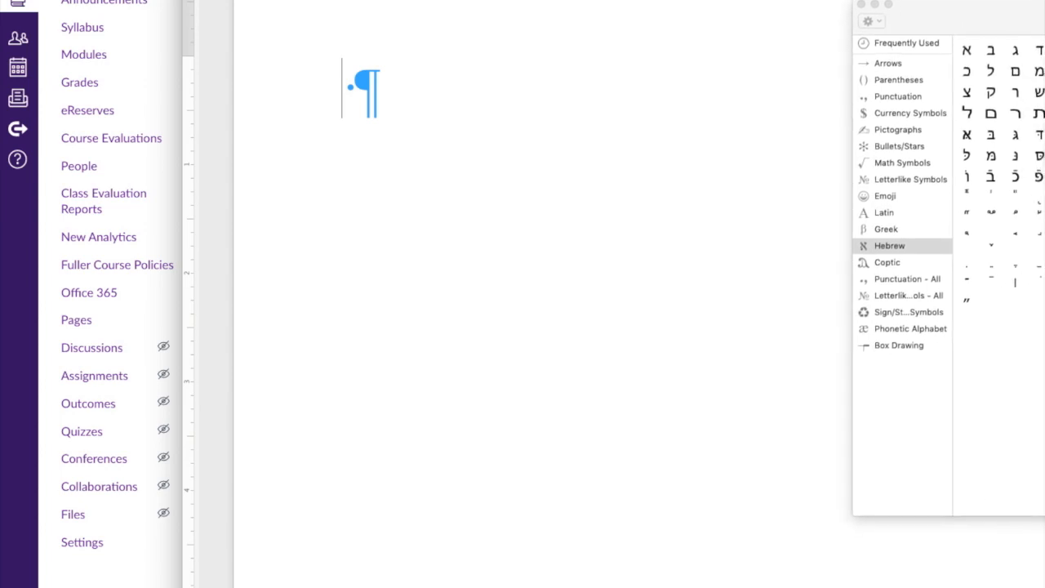
click(878, 211)
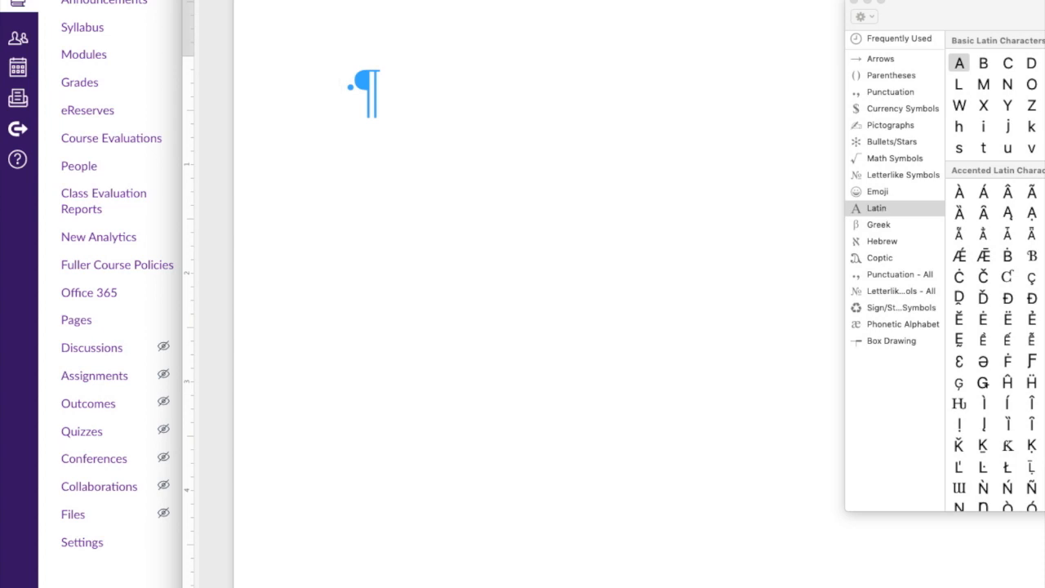
scroll(995, 281, down, 10)
scroll(995, 281, down, 10)
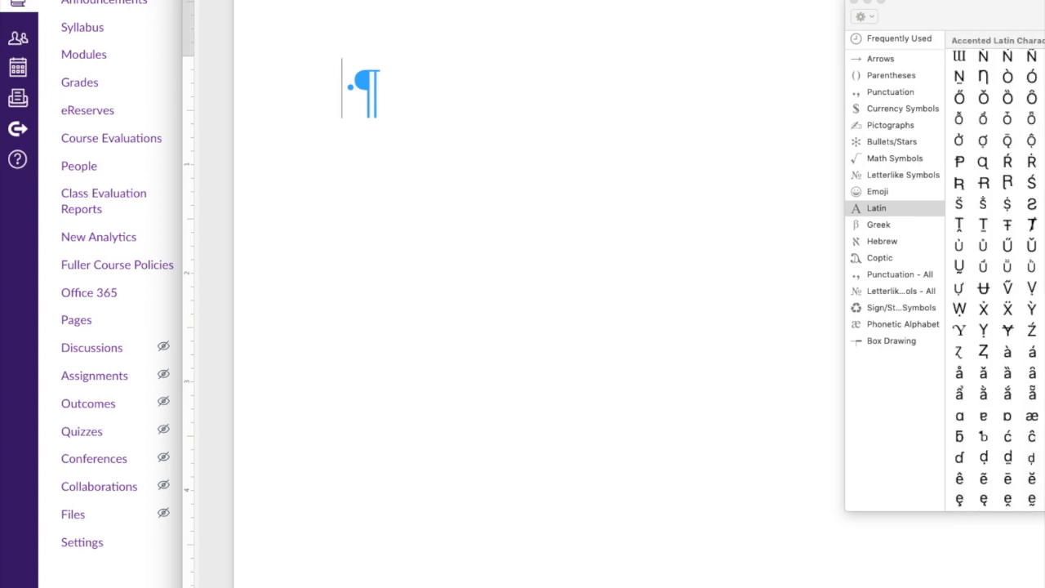
scroll(995, 281, down, 5)
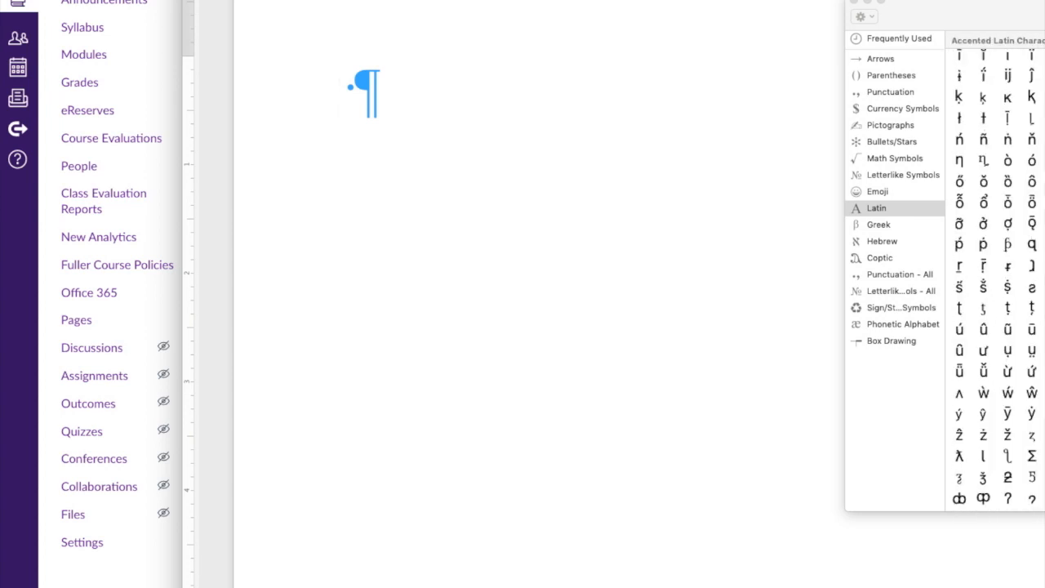
Find the h with a dot below among the accented Latin characters, insert ḥ on the first line, and start a new line
scroll(995, 280, up, 15)
scroll(996, 281, up, 6)
scroll(995, 281, down, 10)
scroll(995, 281, down, 10)
scroll(994, 278, up, 2)
scroll(995, 278, up, 2)
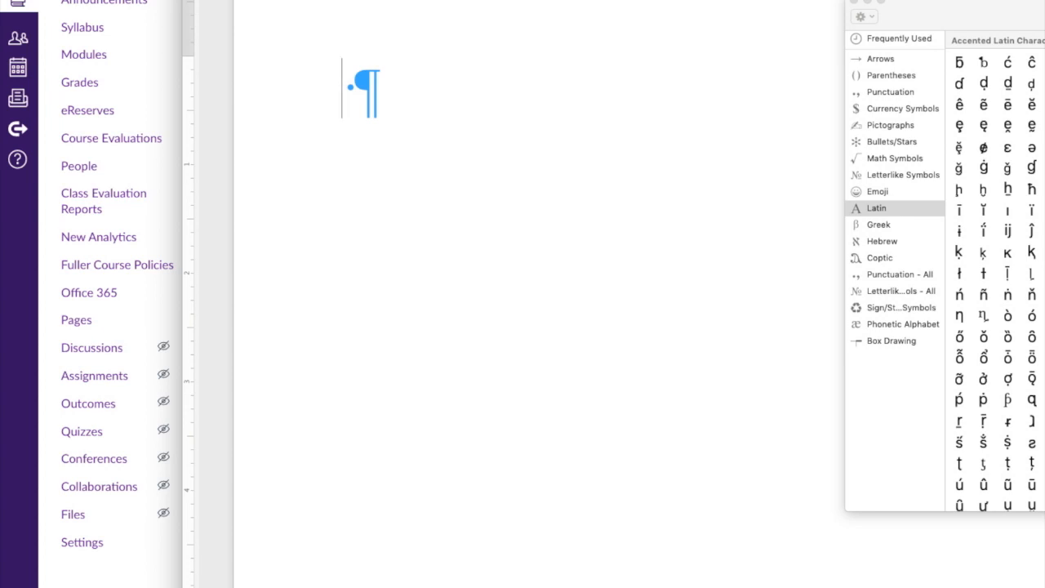
text(ḥ)
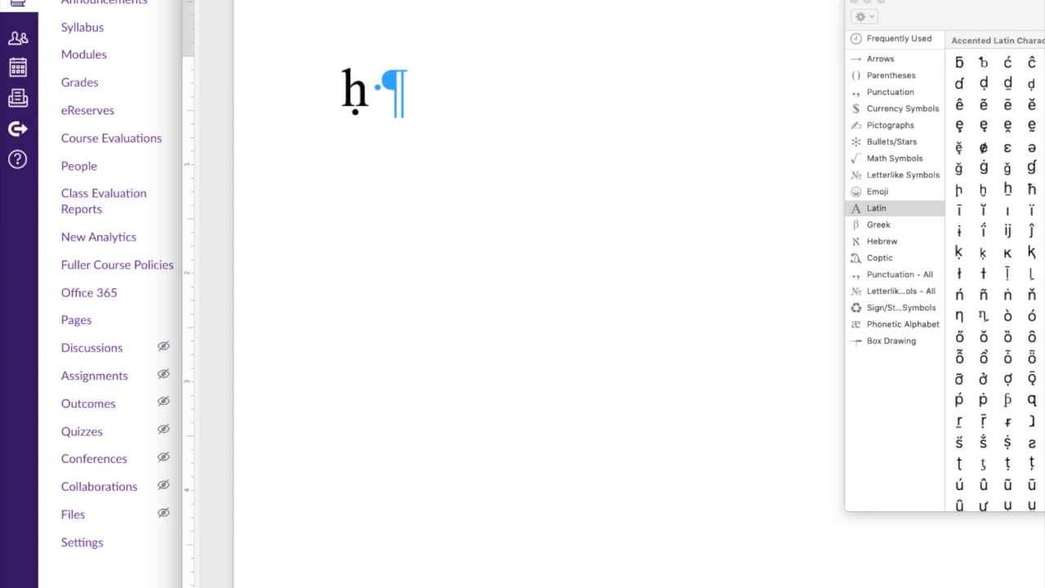
key(Return)
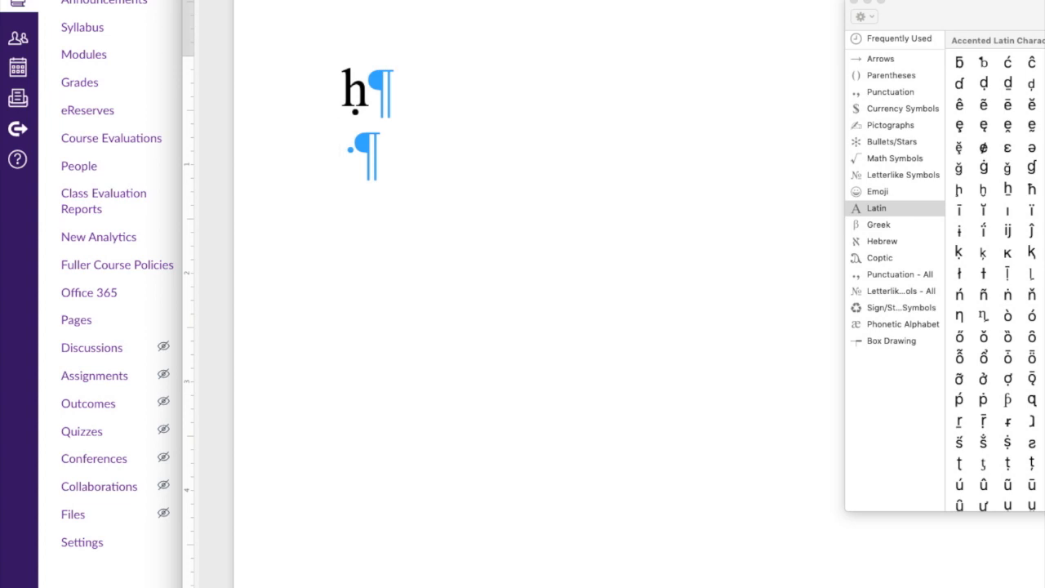
Insert the dotted-below letters ṭ and ṣ on separate lines under ḥ, ending with a new line
scroll(996, 283, down, 1)
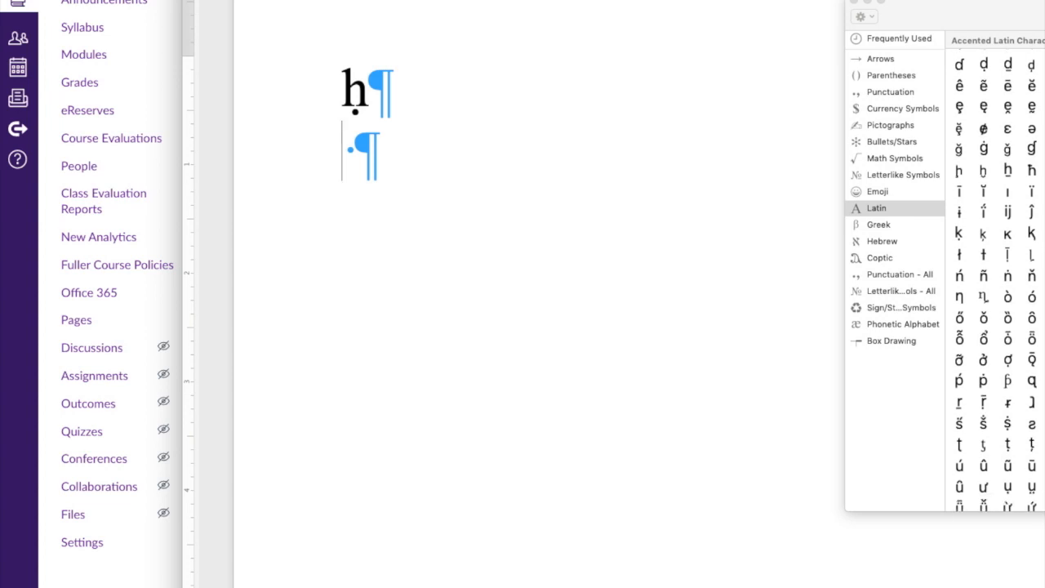
double_click(1007, 445)
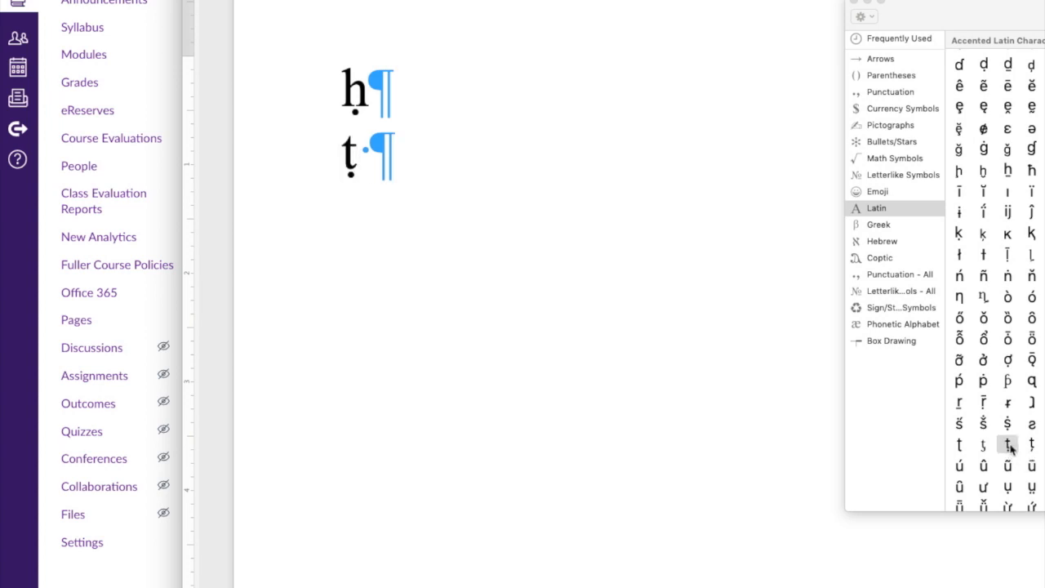
key(Return)
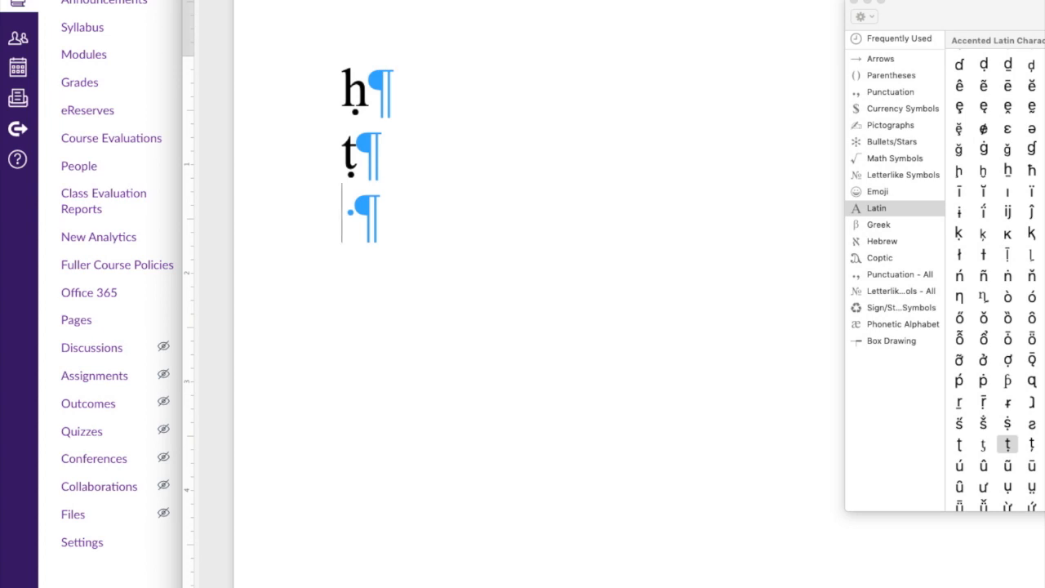
text(ṣ)
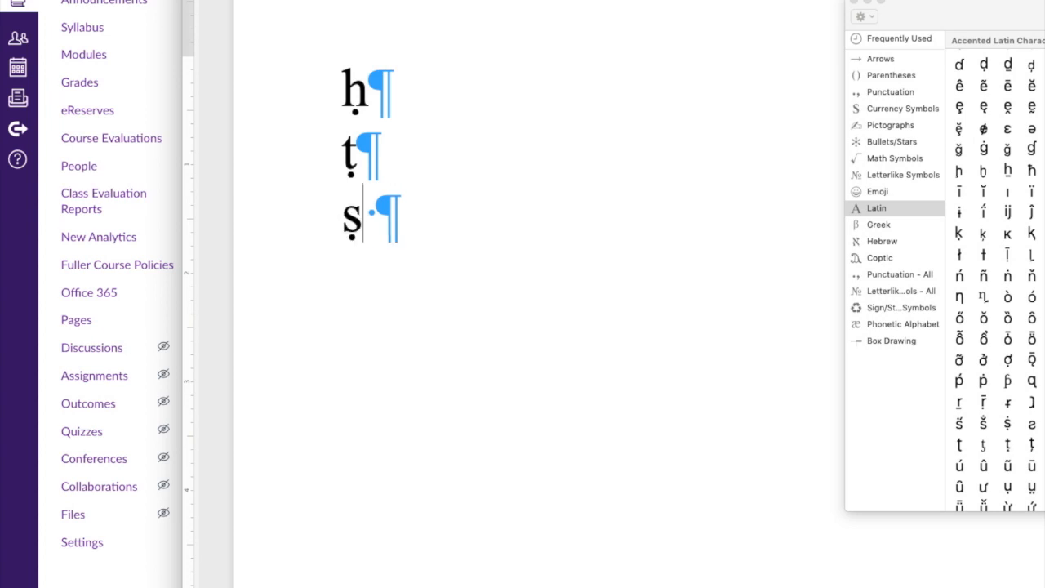
key(Return)
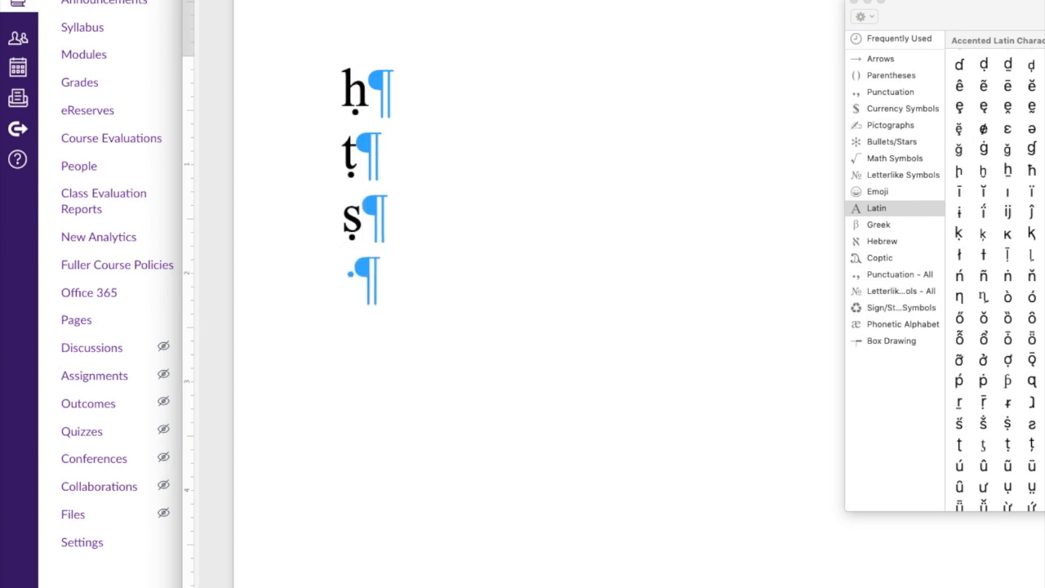
Insert the accented letters ś and š on separate lines under ṣ, ending with a new line
scroll(995, 280, down, 5)
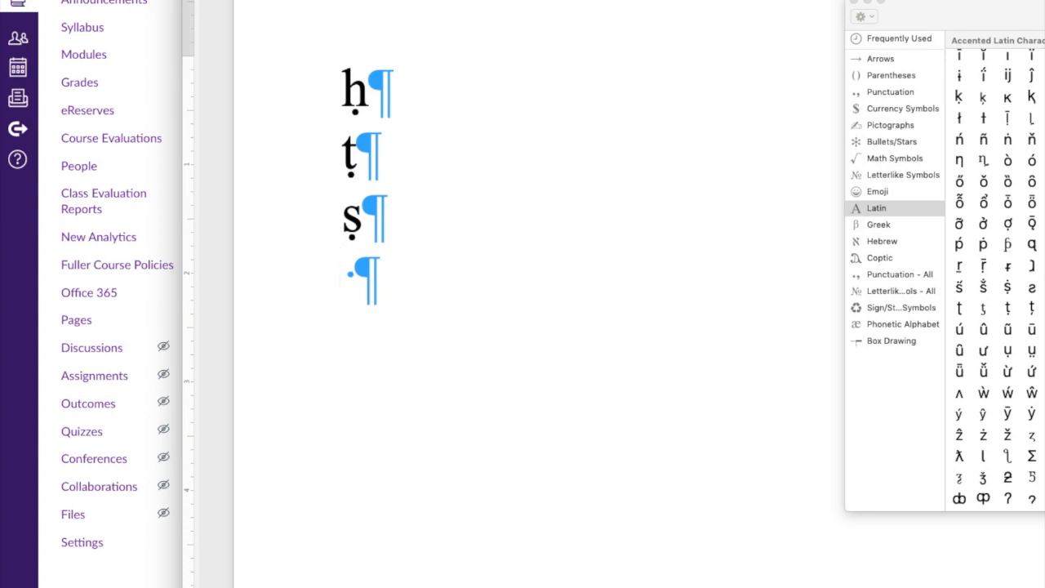
text(ś)
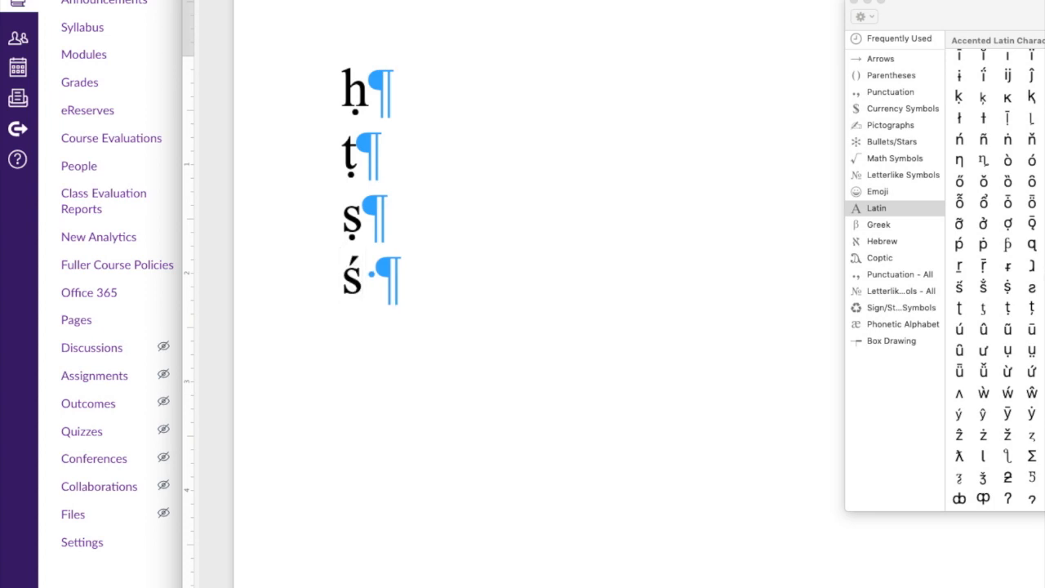
key(Return)
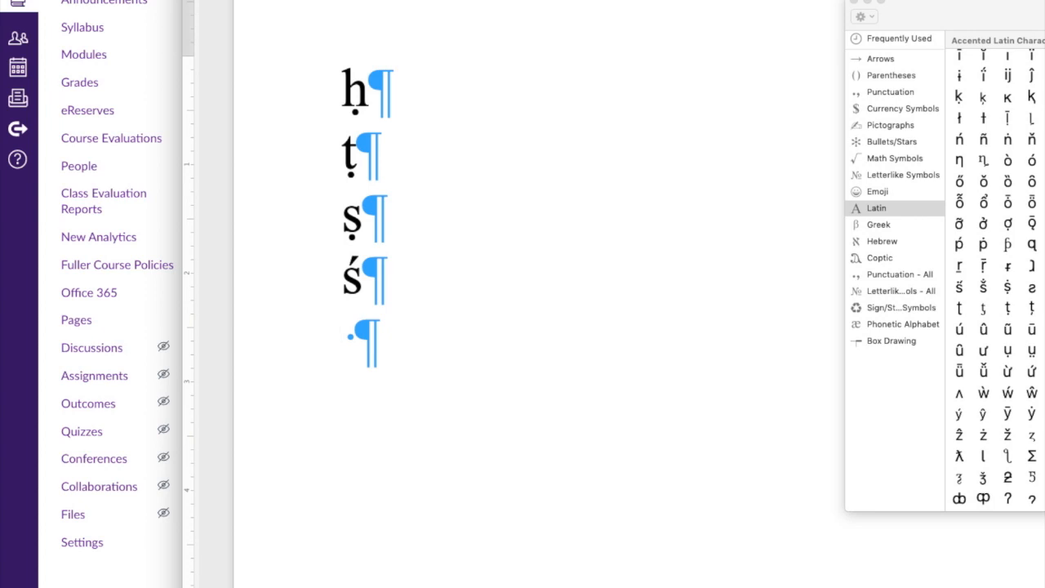
text(š)
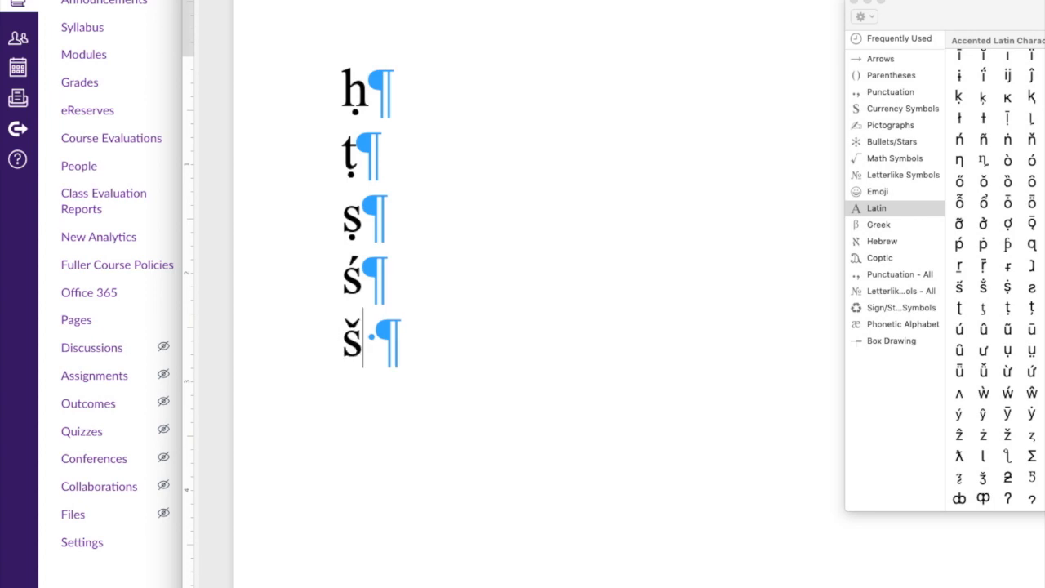
key(Return)
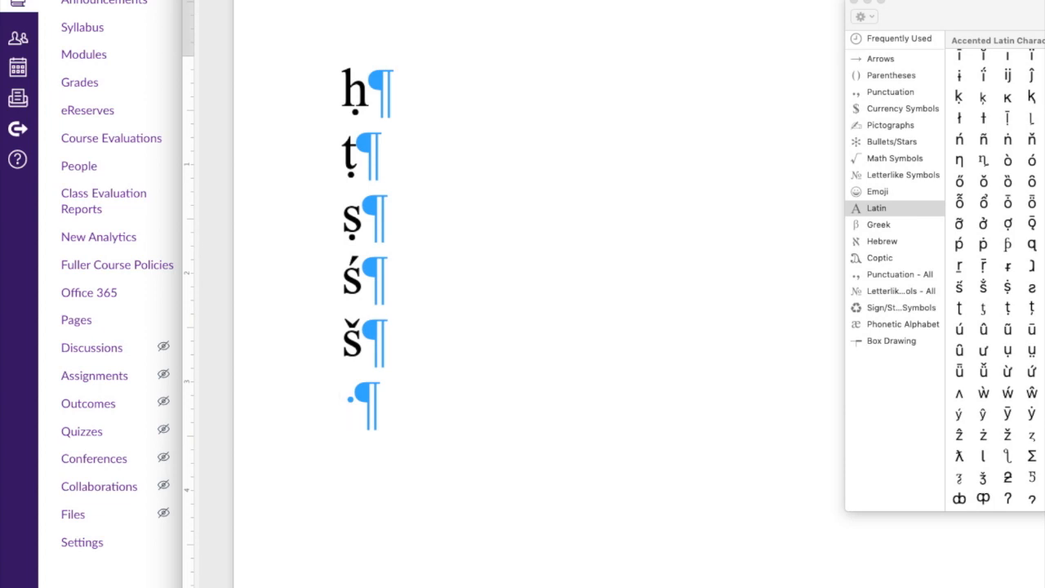
Show the Punctuation characters and insert the single quotation marks ’ and ‘ on separate lines below š
scroll(994, 277, up, 10)
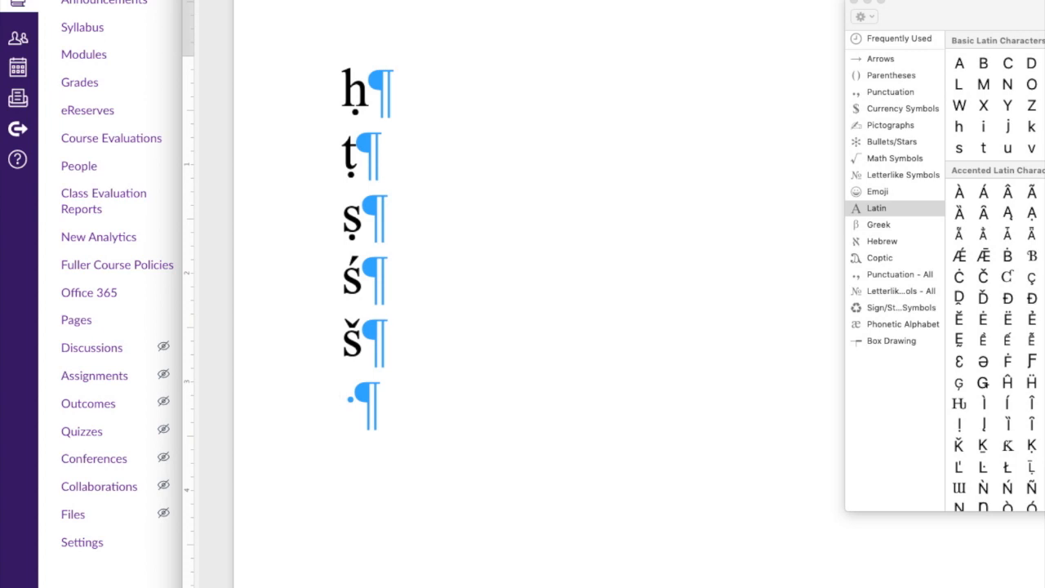
scroll(994, 278, down, 10)
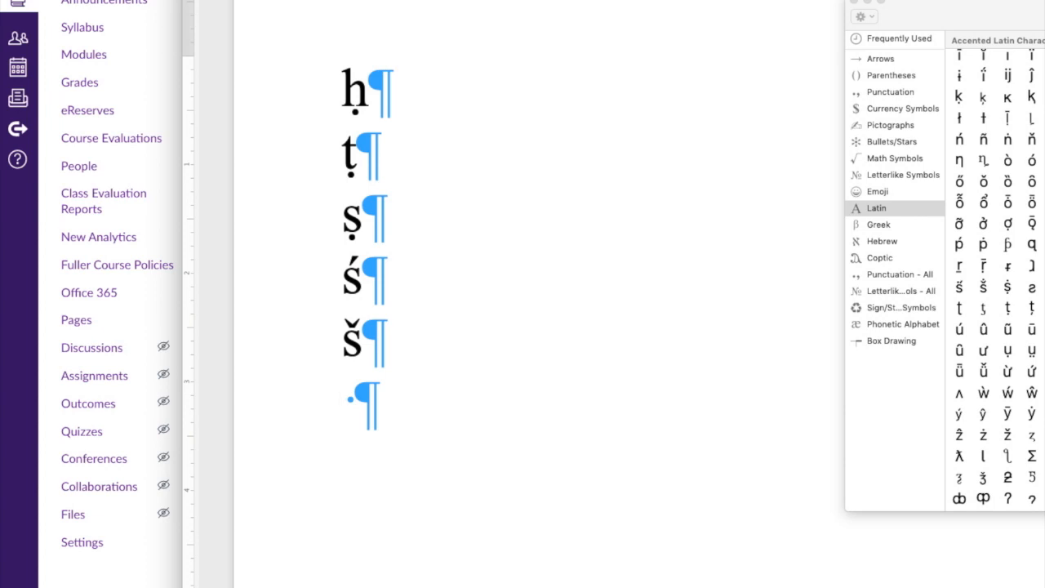
scroll(994, 277, up, 12)
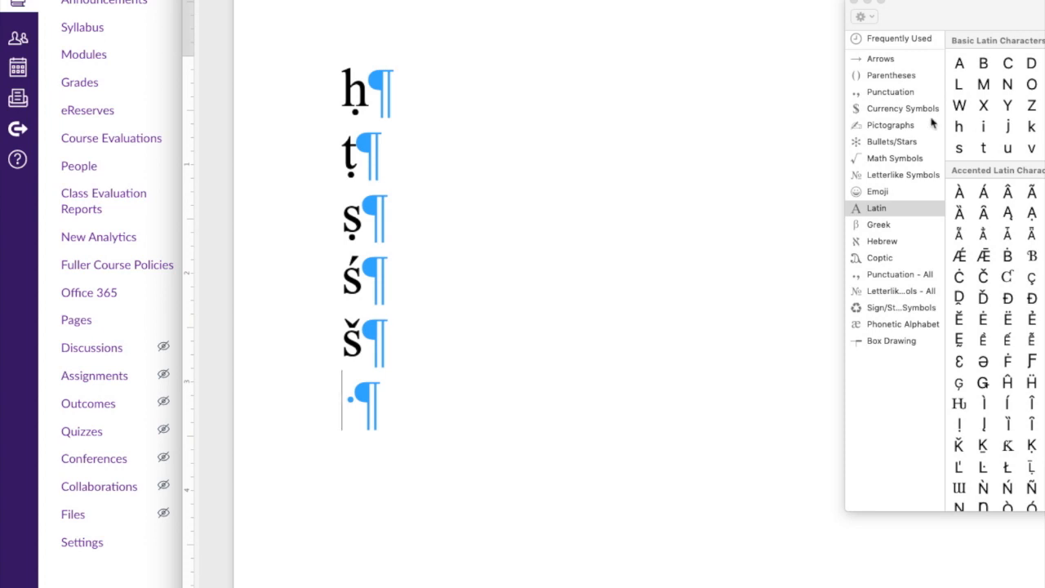
click(890, 75)
click(887, 91)
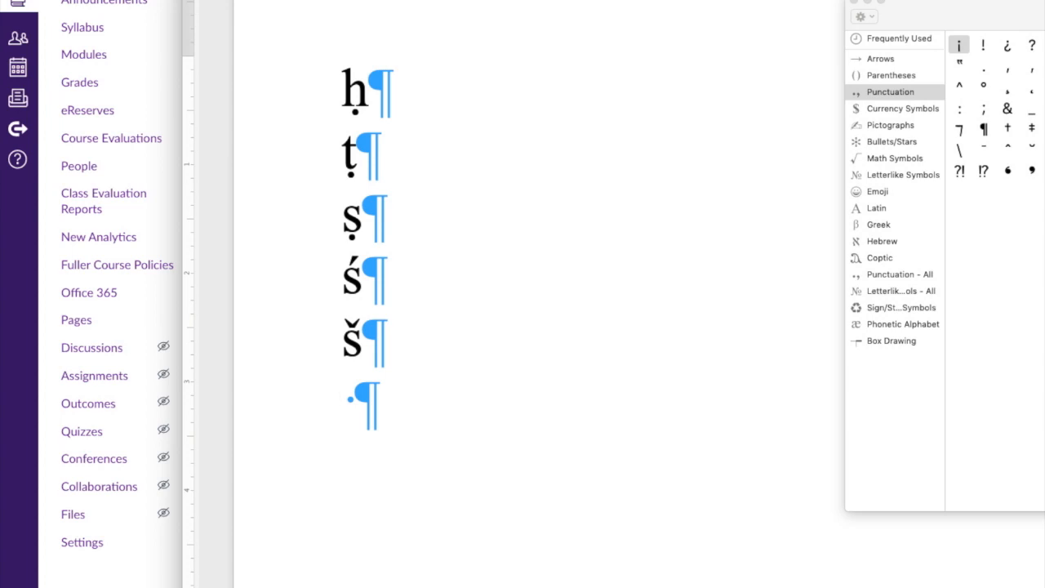
text(')
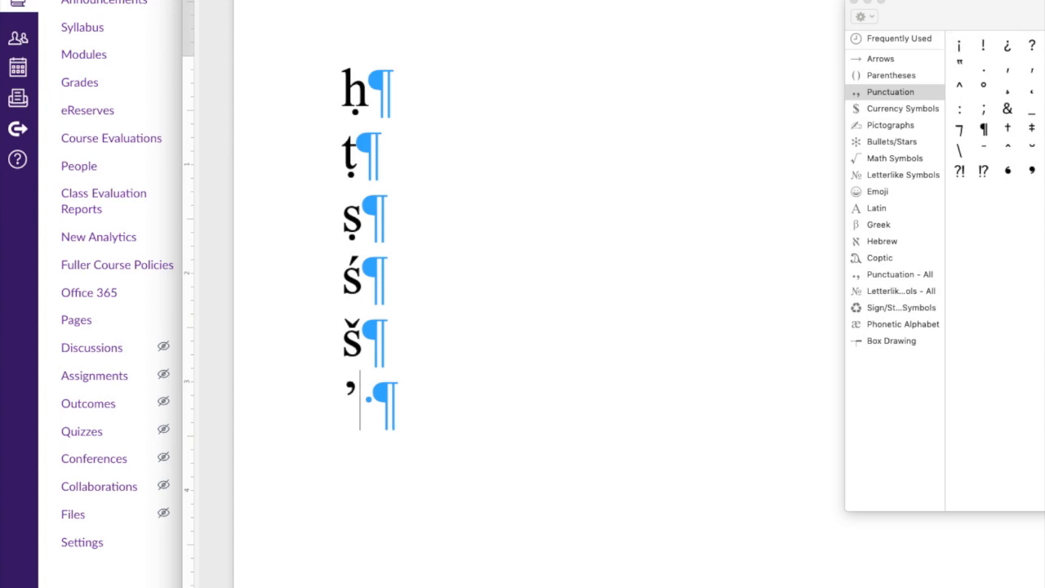
key(Return)
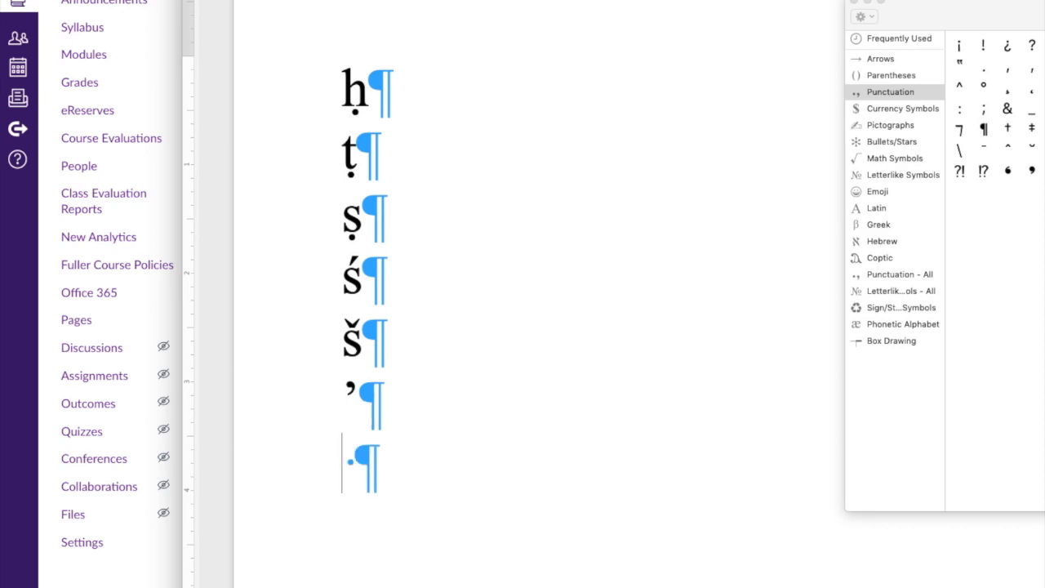
text(‘)
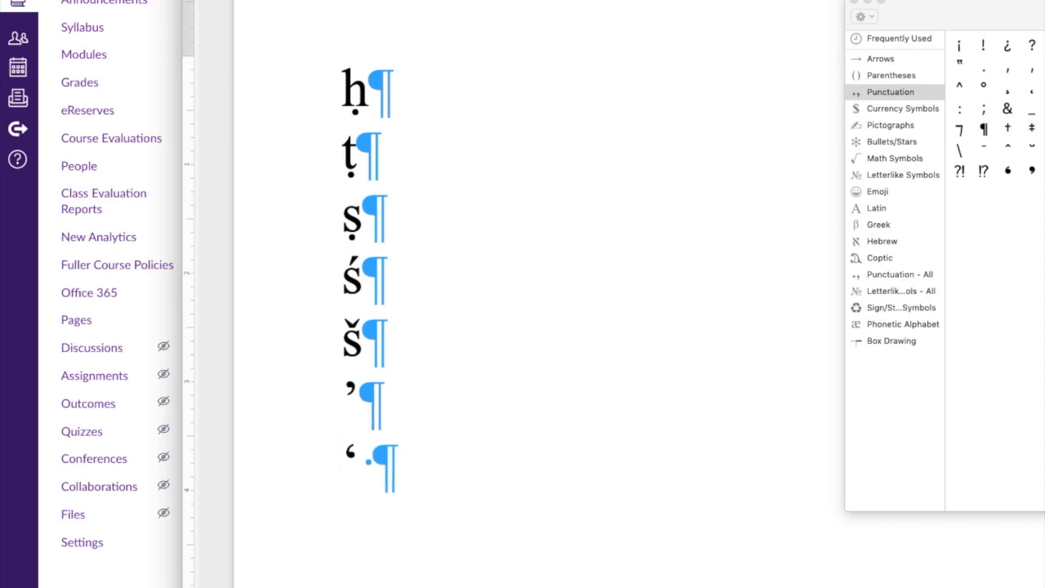